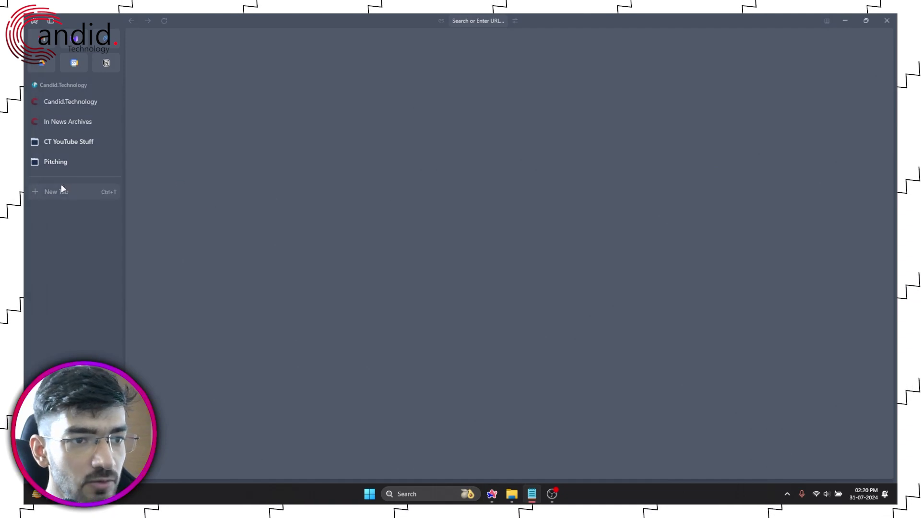
Open Essential.gg/download in a new tab and review the direct downloads for the Fabric and Forge versions.
{"action": "left_click", "coordinate": [62, 190]}
{"action": "type", "text": "Essential.gg/download"}
{"action": "key", "text": "Return"}
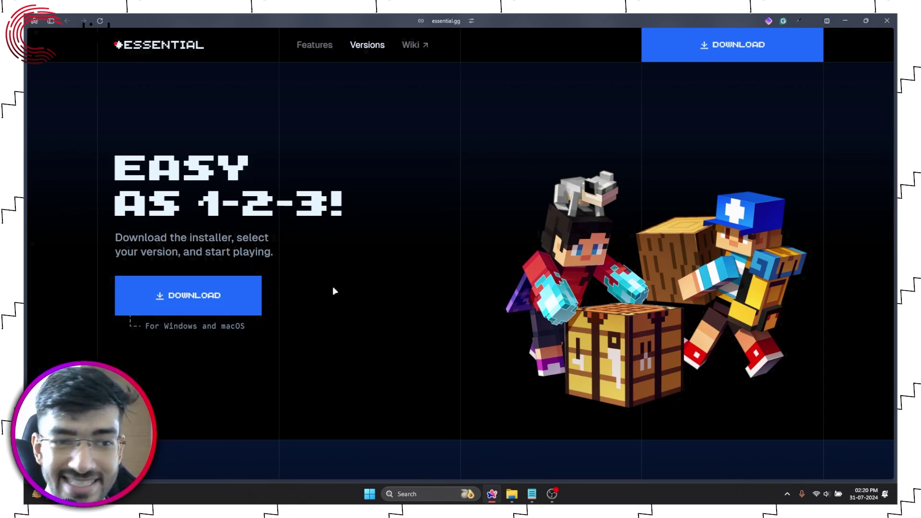
{"action": "scroll", "coordinate": [346, 280], "scroll_direction": "down", "scroll_amount": 6}
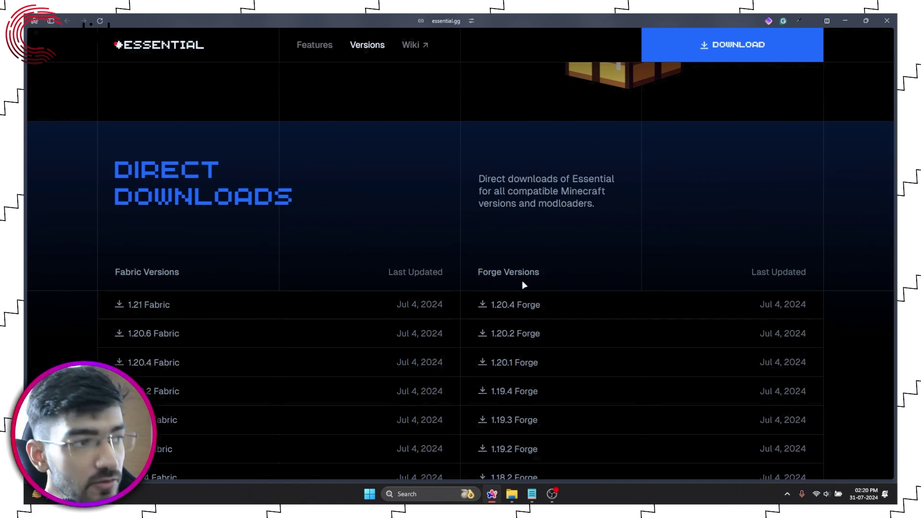
{"action": "scroll", "coordinate": [522, 280], "scroll_direction": "down", "scroll_amount": 1}
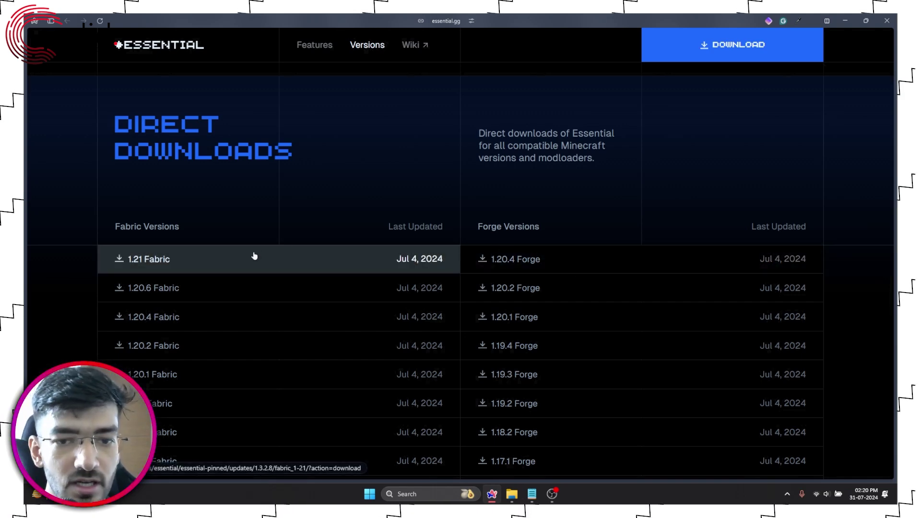
Download the Essential installer from the main download option and save it as Essential Mod Installer.exe.
{"action": "scroll", "coordinate": [255, 256], "scroll_direction": "up", "scroll_amount": 6}
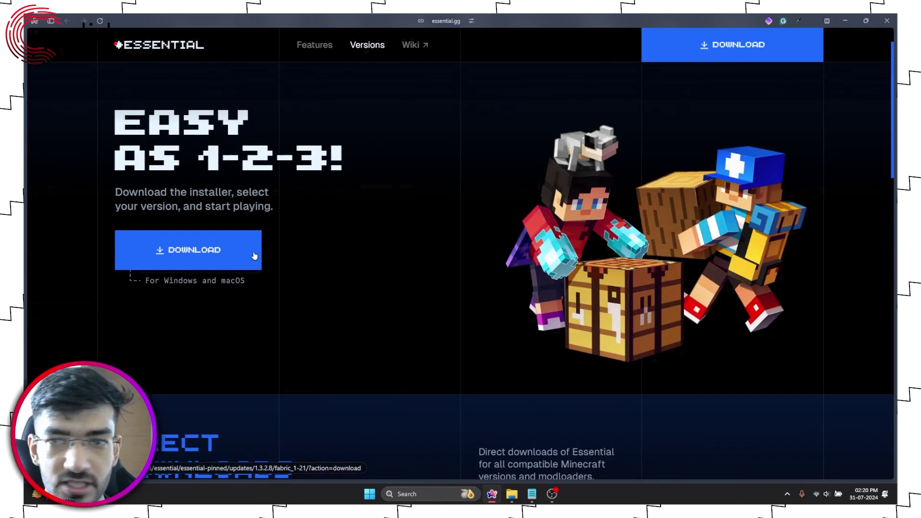
{"action": "left_click", "coordinate": [187, 247]}
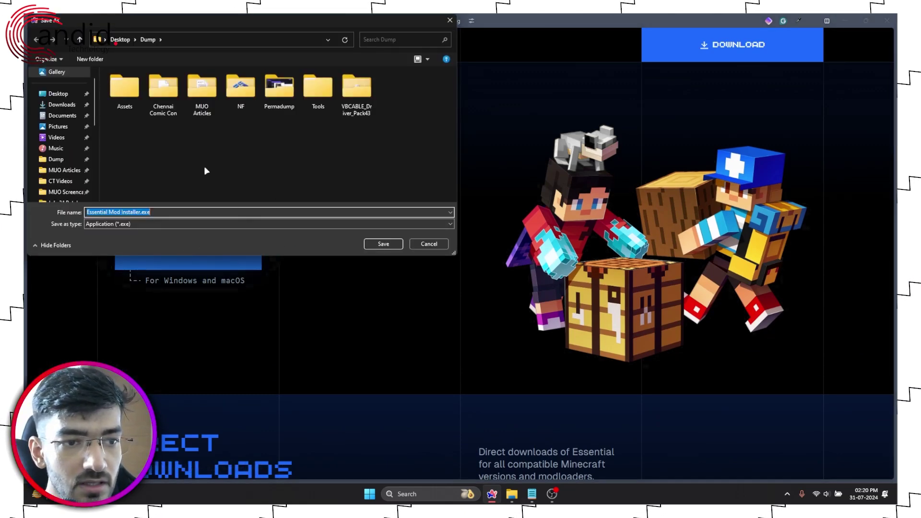
{"action": "left_click", "coordinate": [382, 245]}
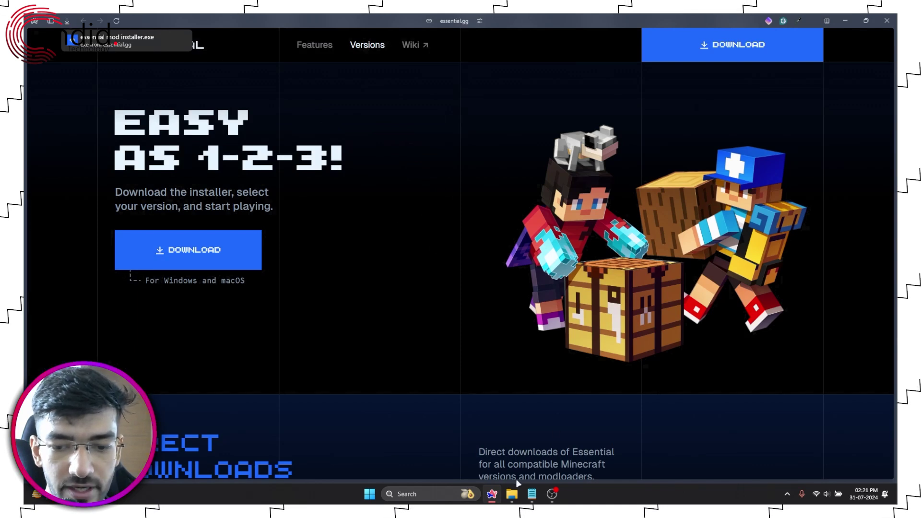
Run the downloaded Essential Mod Installer and choose to create a new launcher profile.
{"action": "left_click", "coordinate": [181, 38]}
{"action": "left_click", "coordinate": [190, 56]}
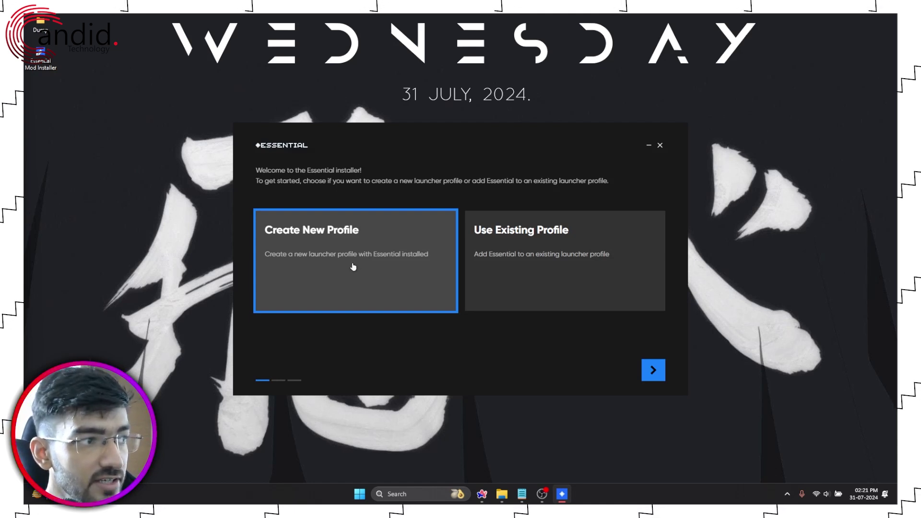
{"action": "double_click", "coordinate": [377, 261]}
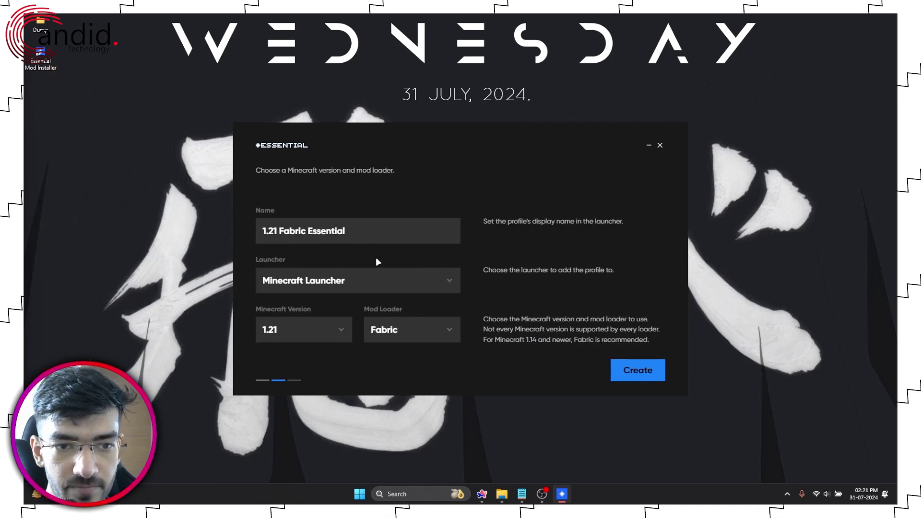
Examine the launcher, mod loader and Minecraft version choices offered for the new profile.
{"action": "left_click", "coordinate": [384, 234]}
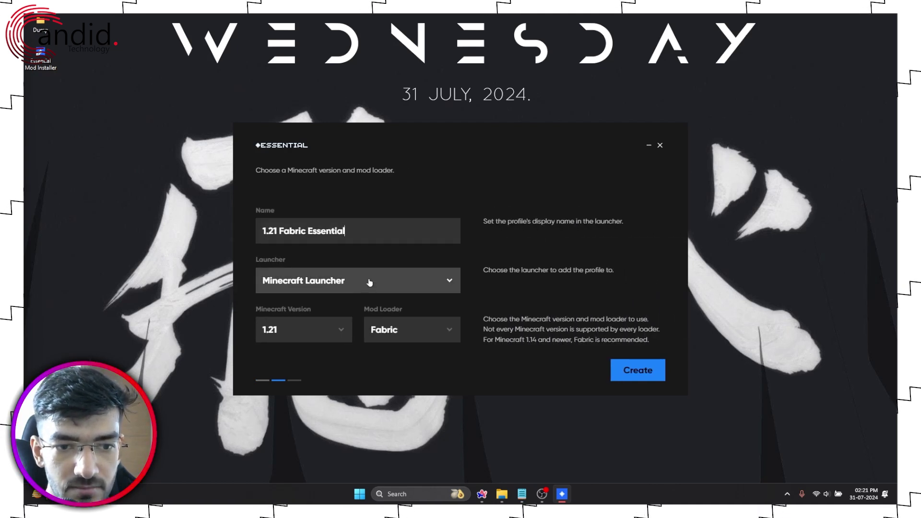
{"action": "left_click", "coordinate": [369, 282]}
{"action": "left_click", "coordinate": [372, 282]}
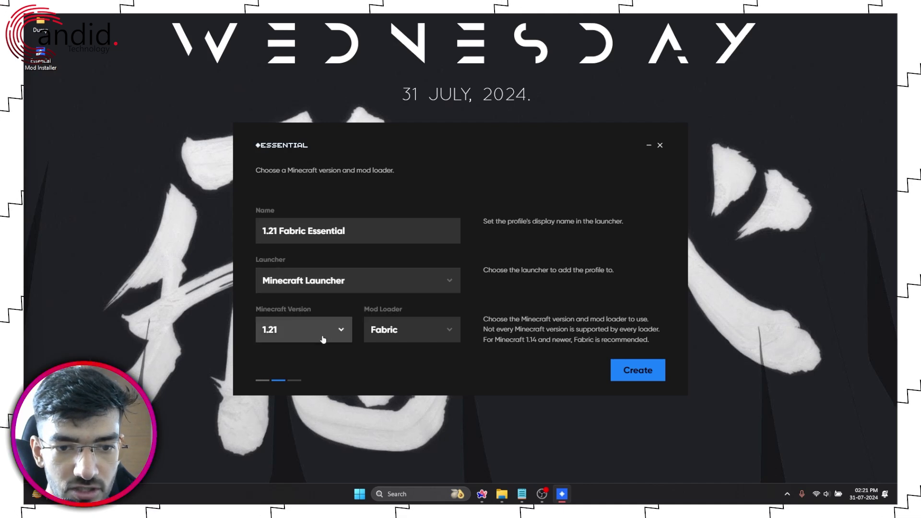
{"action": "left_click", "coordinate": [424, 332]}
{"action": "left_click", "coordinate": [426, 331]}
{"action": "left_click", "coordinate": [426, 331]}
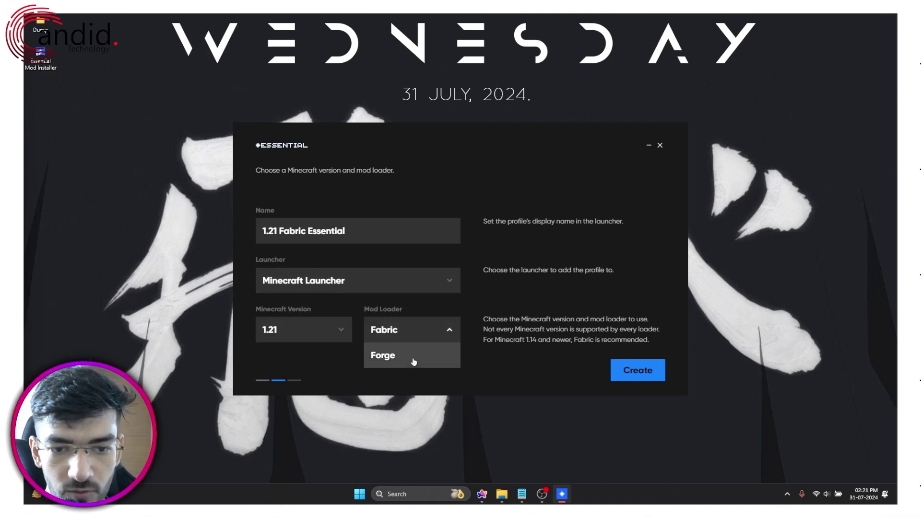
{"action": "left_click", "coordinate": [429, 332]}
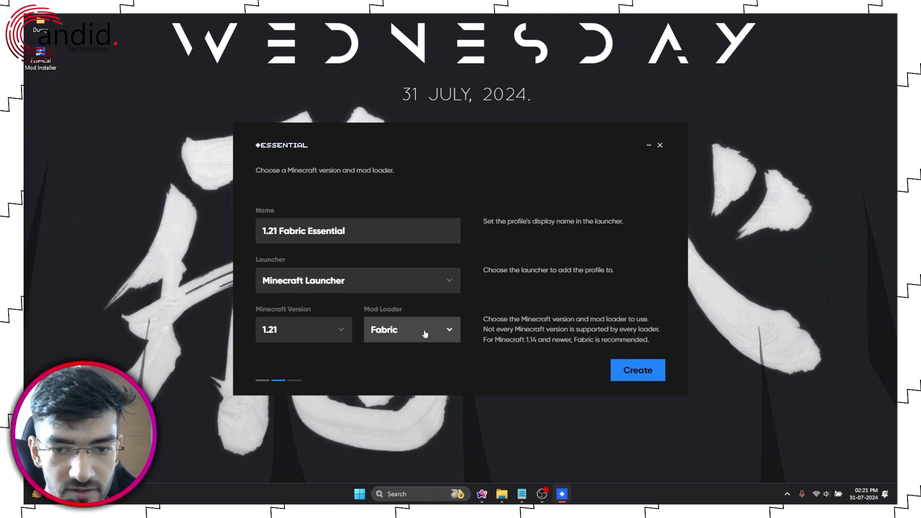
{"action": "left_click", "coordinate": [314, 330]}
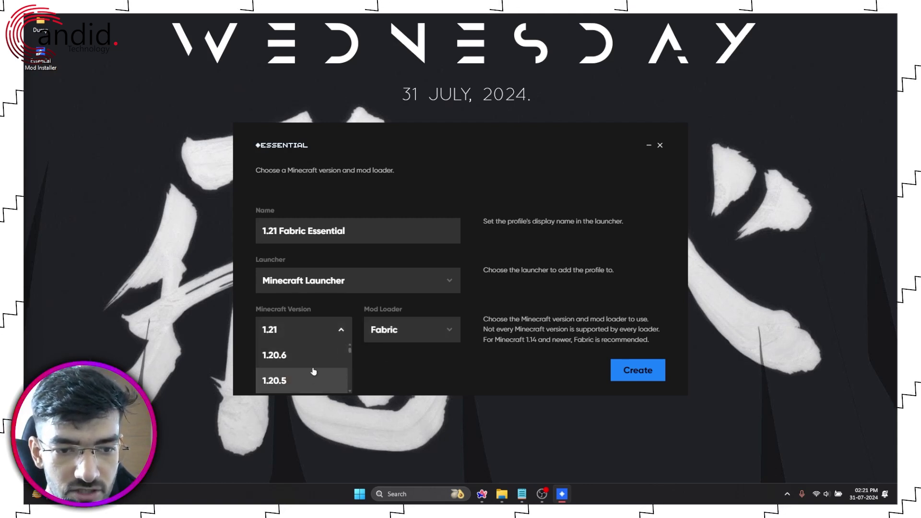
{"action": "left_click", "coordinate": [313, 330]}
Name the profile MinecraftEssentialInstall and create it for the Minecraft Launcher with version 1.21 and Fabric.
{"action": "left_click", "coordinate": [384, 228]}
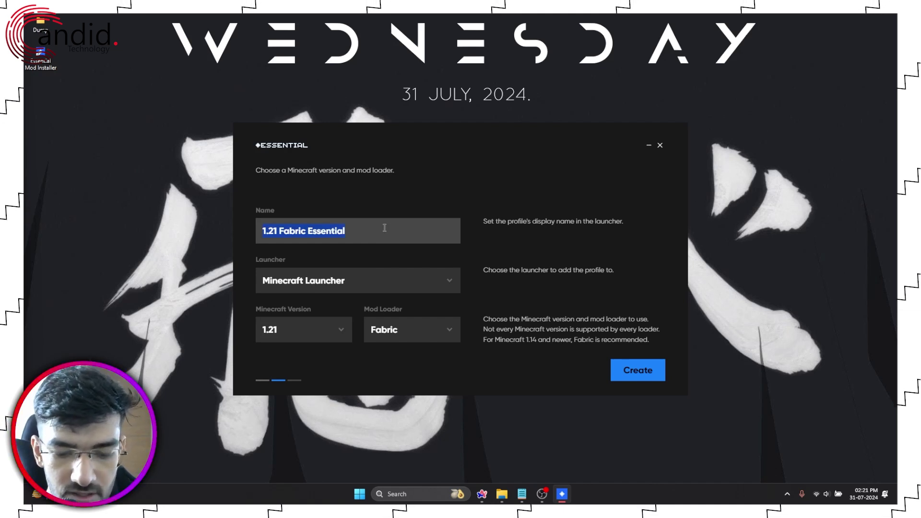
{"action": "type", "text": "Fa"}
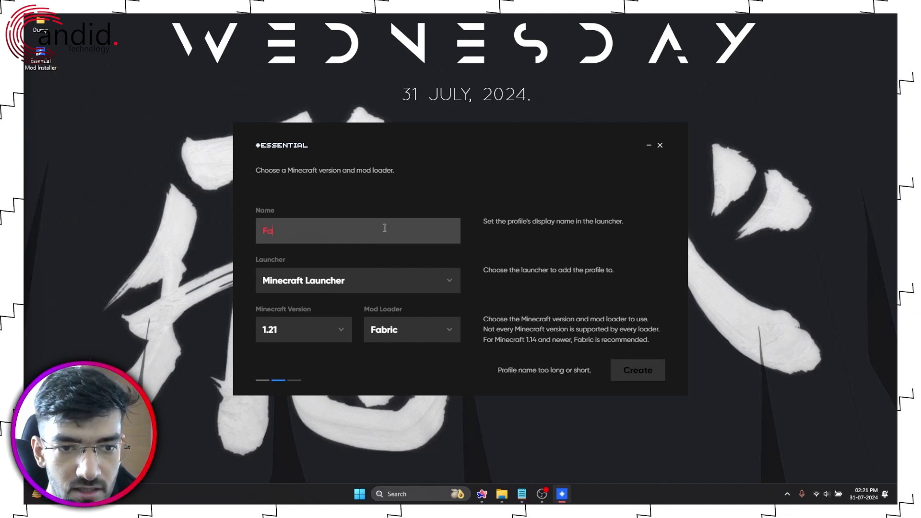
{"action": "key", "text": "BackSpace"}
{"action": "key", "text": "BackSpace"}
{"action": "type", "text": "Minecraft"}
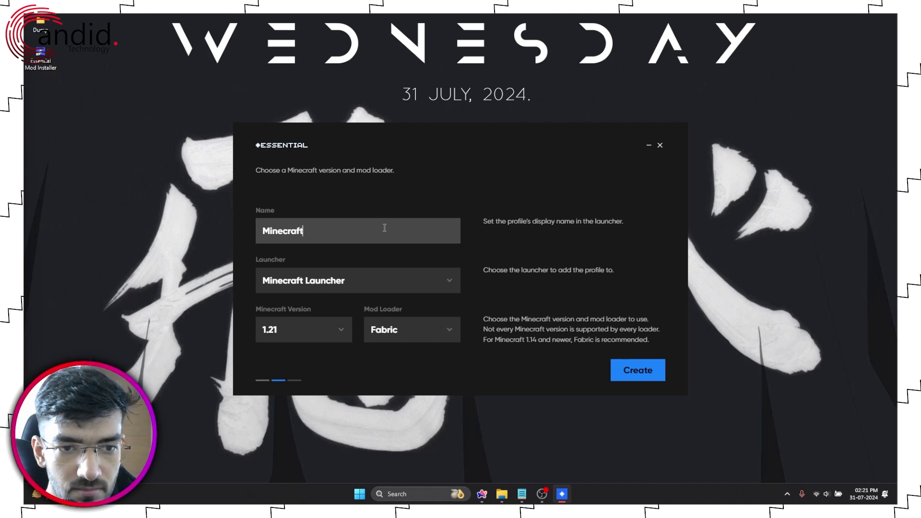
{"action": "type", "text": "-F"}
{"action": "key", "text": "BackSpace"}
{"action": "key", "text": "BackSpace"}
{"action": "key", "text": "BackSpace"}
{"action": "key", "text": "BackSpace"}
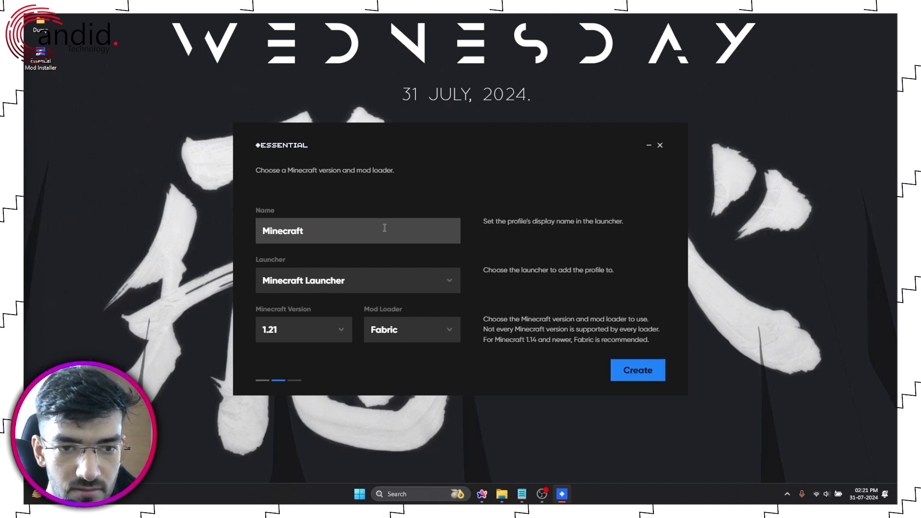
{"action": "type", "text": "Fabric"}
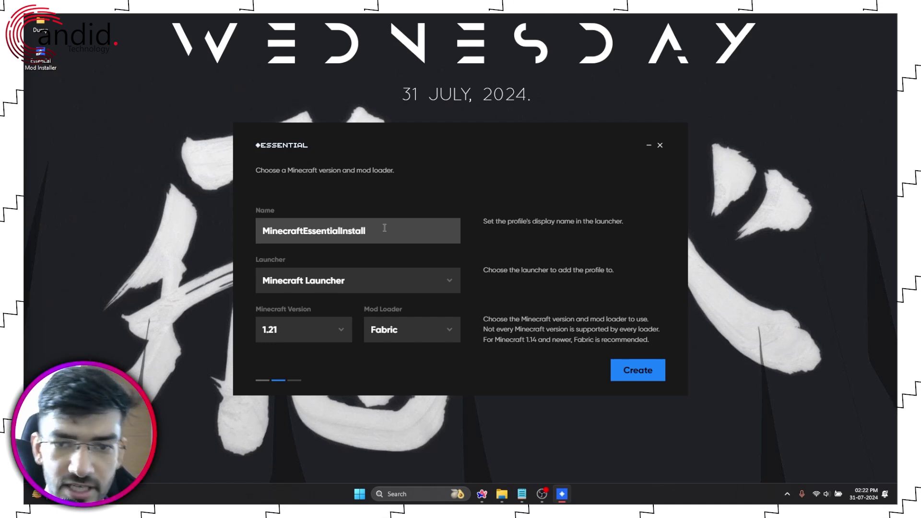
{"action": "left_click", "coordinate": [632, 371]}
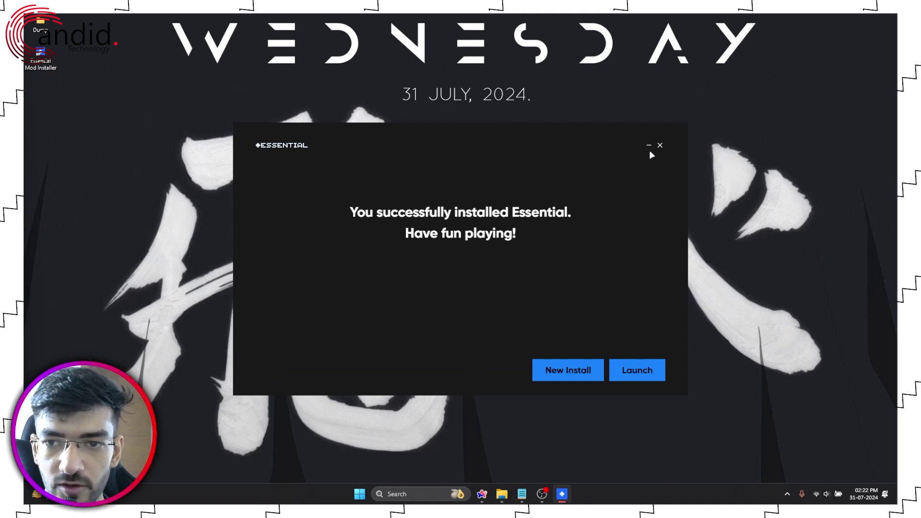
Launch the Minecraft Launcher from the finished installer and open the Java Edition installations list.
{"action": "left_click", "coordinate": [635, 373]}
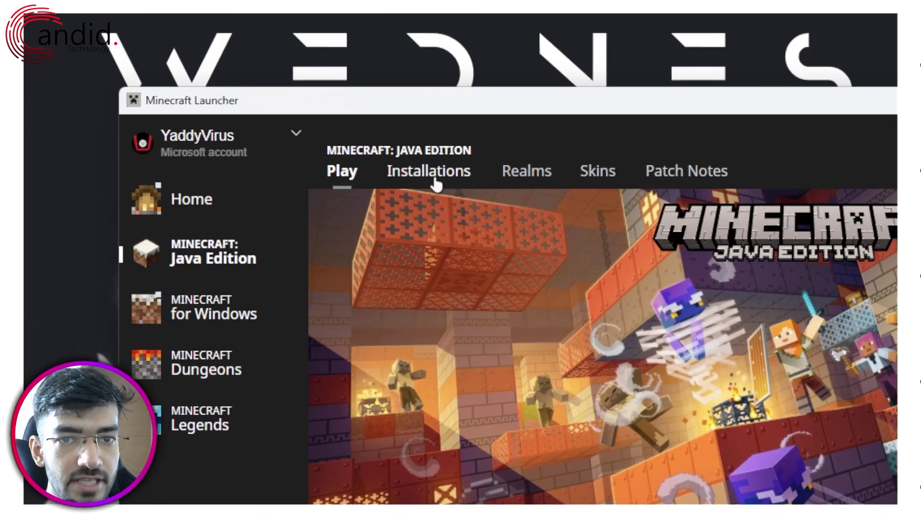
{"action": "left_click", "coordinate": [434, 180]}
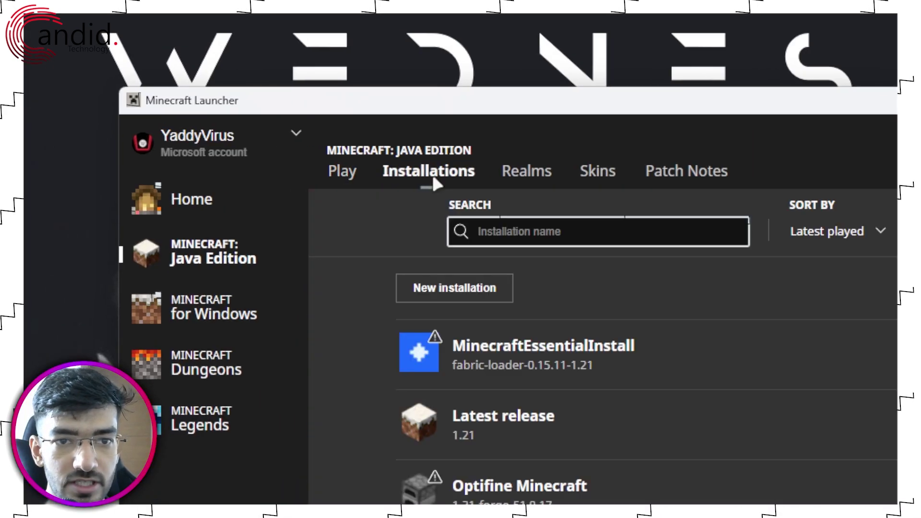